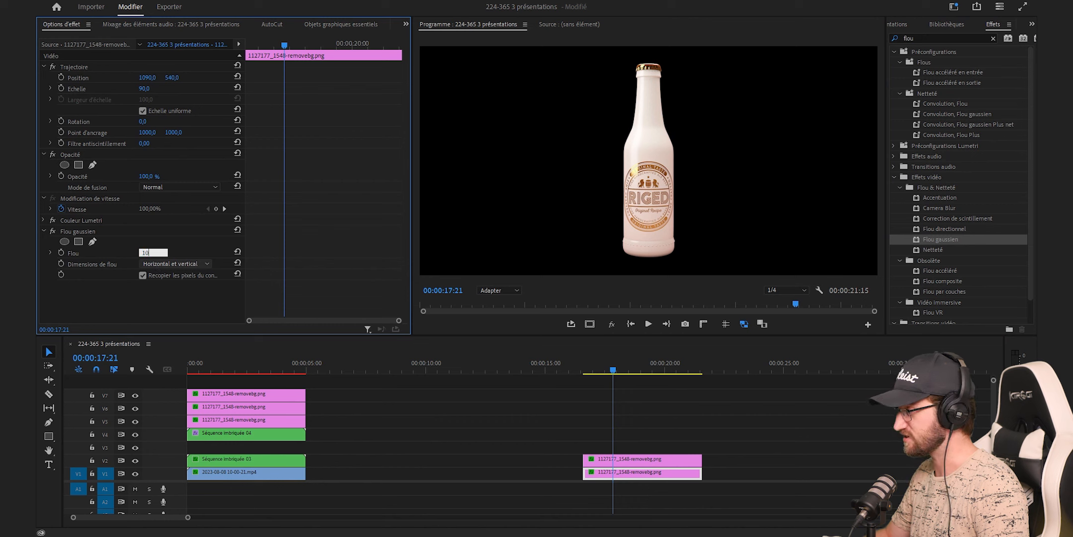
Step: Give the lower bottle clip a Gaussian blur of 100 with its blur dimensions set to Horizontal
{"action": "left_click", "coordinate": [172, 264]}
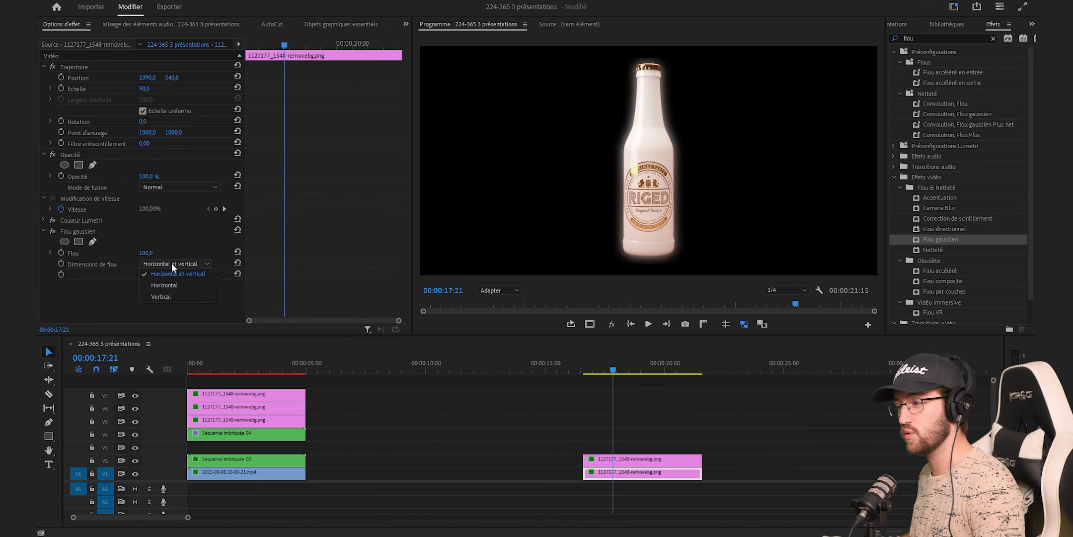
{"action": "left_click", "coordinate": [179, 284]}
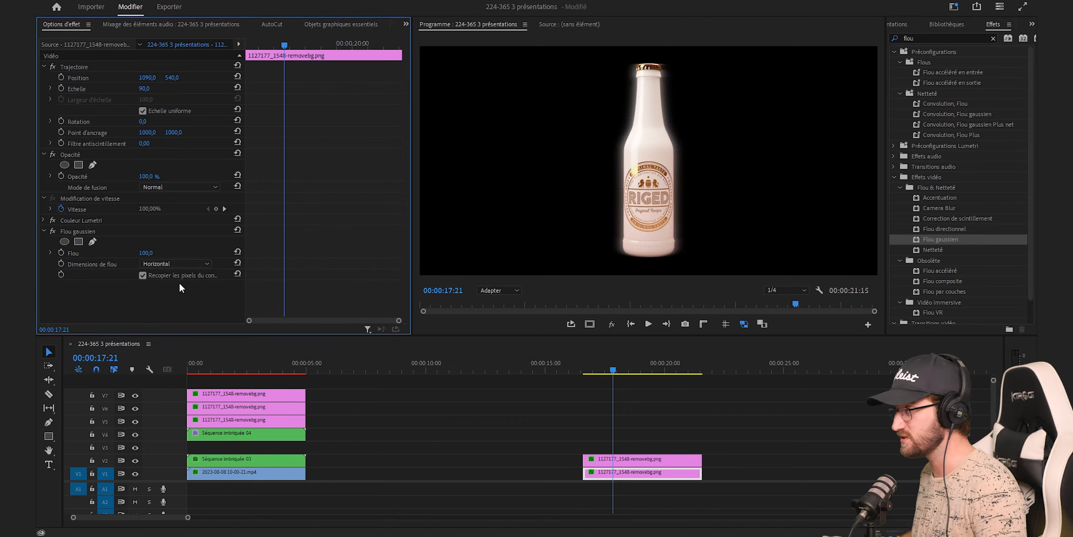
Step: Search the effects for "vr" and apply Aberrations chromatiques VR to the lower bottle clip
{"action": "left_click", "coordinate": [926, 38]}
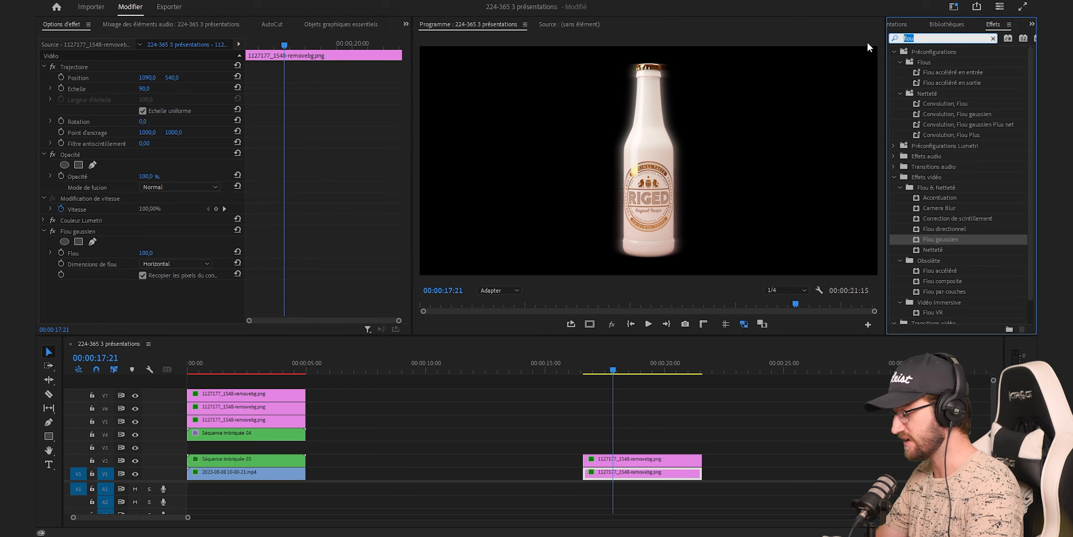
{"action": "type", "text": "vr"}
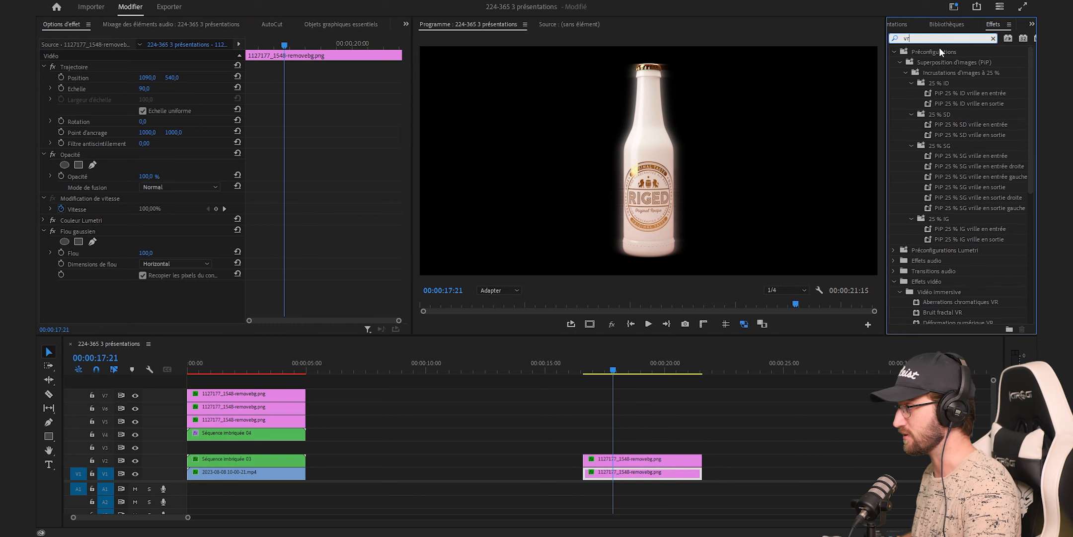
{"action": "scroll", "coordinate": [933, 174], "scroll_direction": "down", "scroll_amount": 3}
{"action": "left_click_drag", "start_coordinate": [952, 240], "coordinate": [688, 473]}
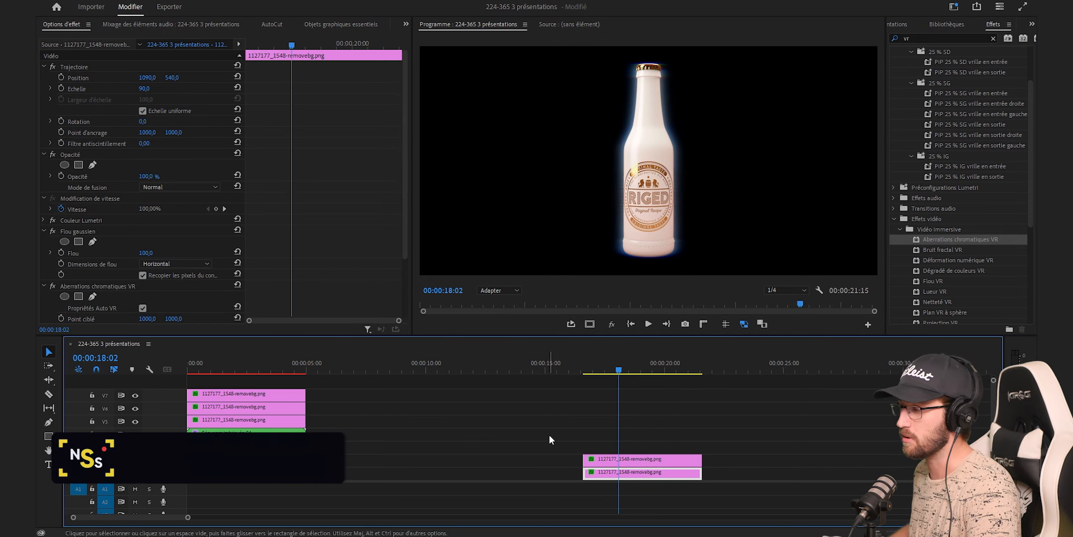
Step: Raise both bottle clips by one track and set the blurred copy's Gaussian blur to 50
{"action": "left_click_drag", "start_coordinate": [550, 435], "coordinate": [608, 477]}
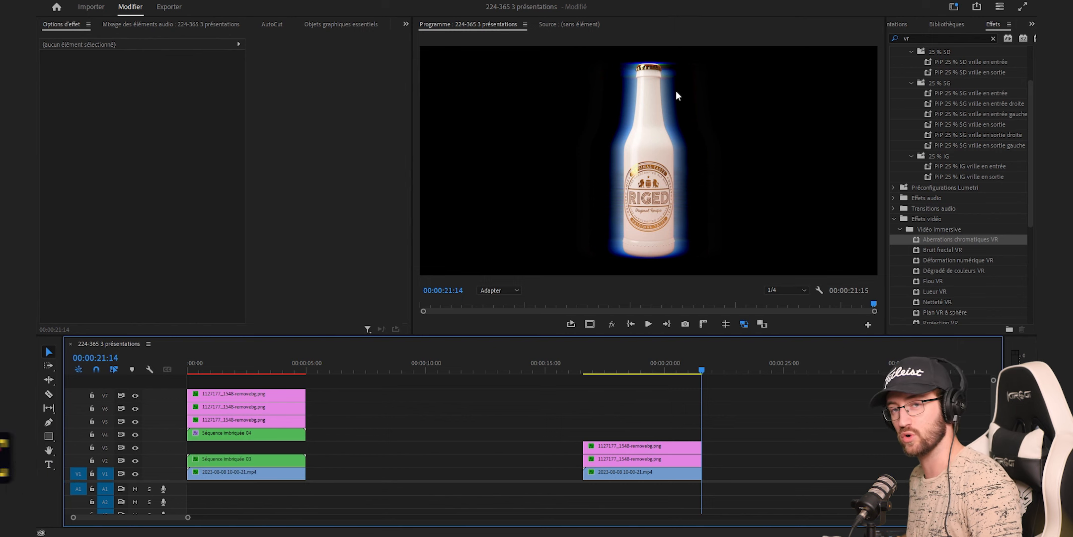
{"action": "left_click", "coordinate": [675, 461]}
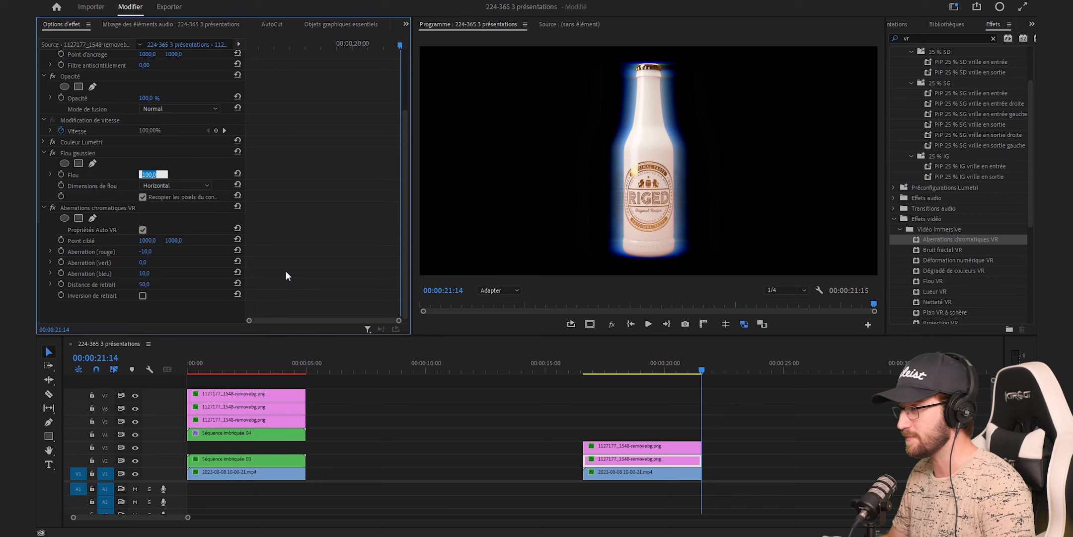
{"action": "type", "text": "50"}
{"action": "key", "text": "Return"}
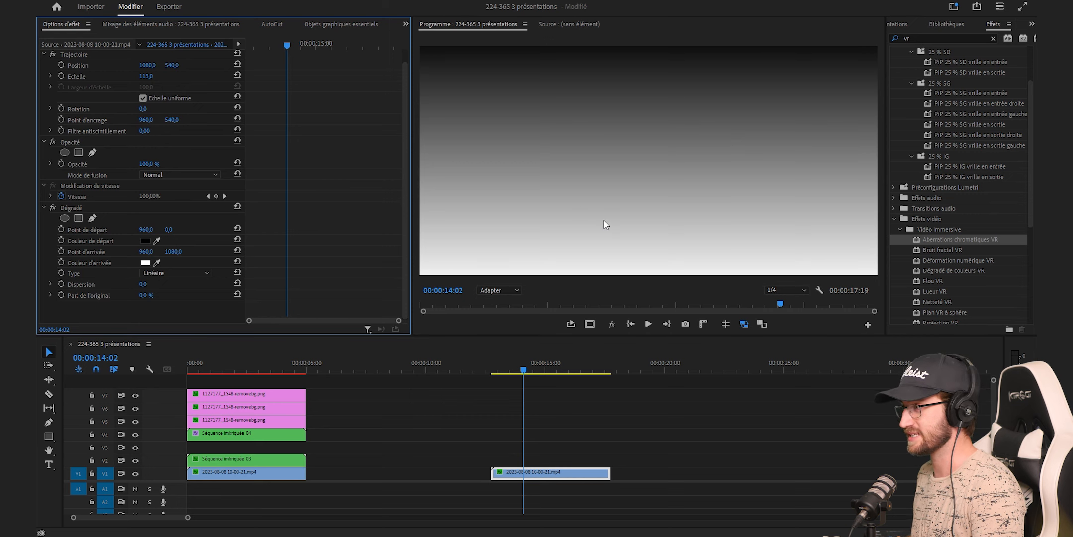
Step: Set the background clip's gradient type to Radial and its start point's vertical value to 540
{"action": "left_click", "coordinate": [192, 273]}
{"action": "left_click", "coordinate": [180, 292]}
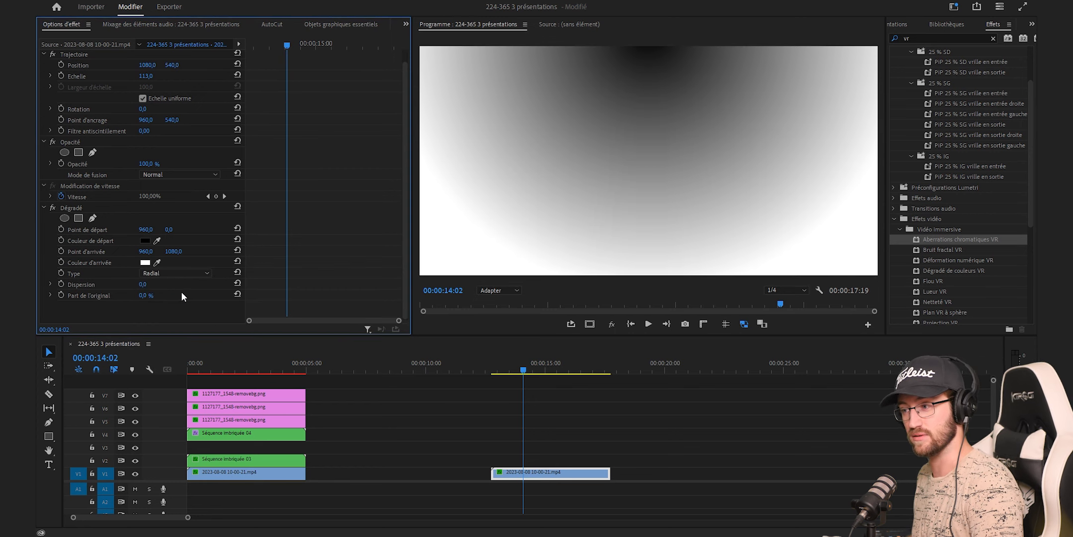
{"action": "left_click", "coordinate": [168, 229]}
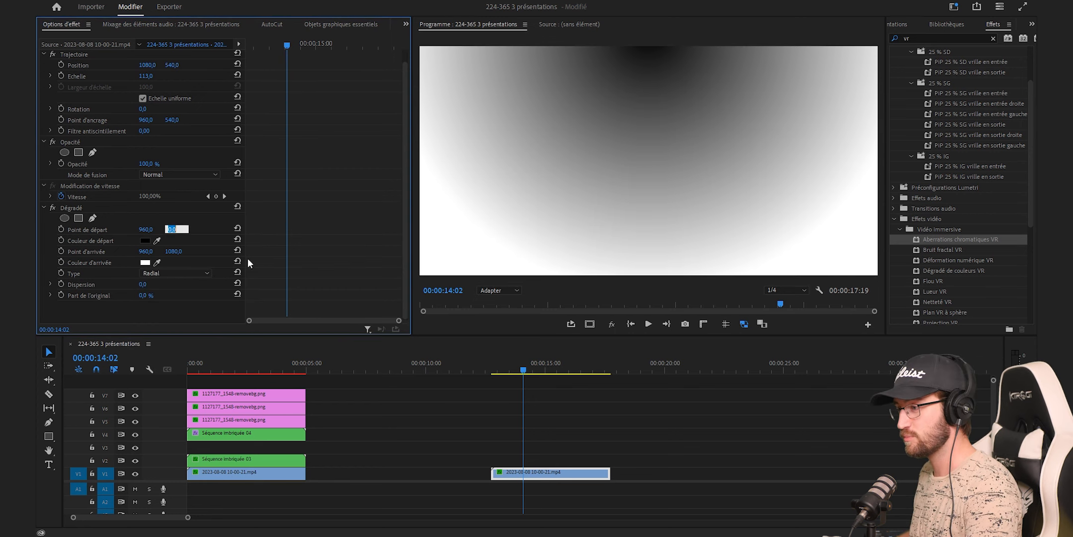
{"action": "type", "text": "540"}
{"action": "key", "text": "Return"}
Step: Move the gradient's end point to the middle of the frame's left edge, at about 2, 572
{"action": "left_click_drag", "start_coordinate": [173, 251], "coordinate": [103, 251]}
{"action": "left_click_drag", "start_coordinate": [649, 256], "coordinate": [420, 170]}
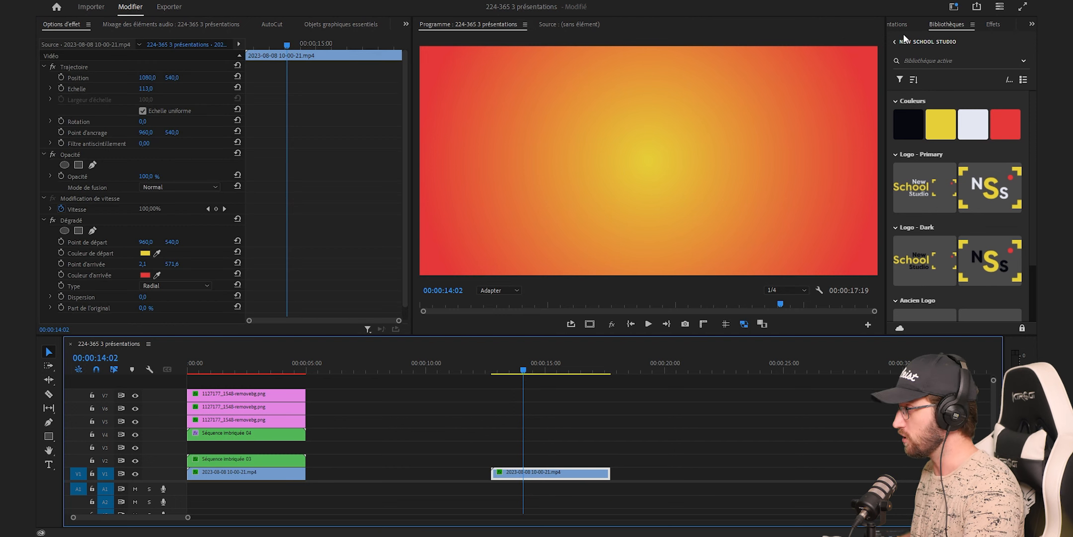
Step: Search the effects for "lumi" and apply Lumière parasite to the gradient clip
{"action": "left_click", "coordinate": [997, 24]}
{"action": "left_click", "coordinate": [944, 39]}
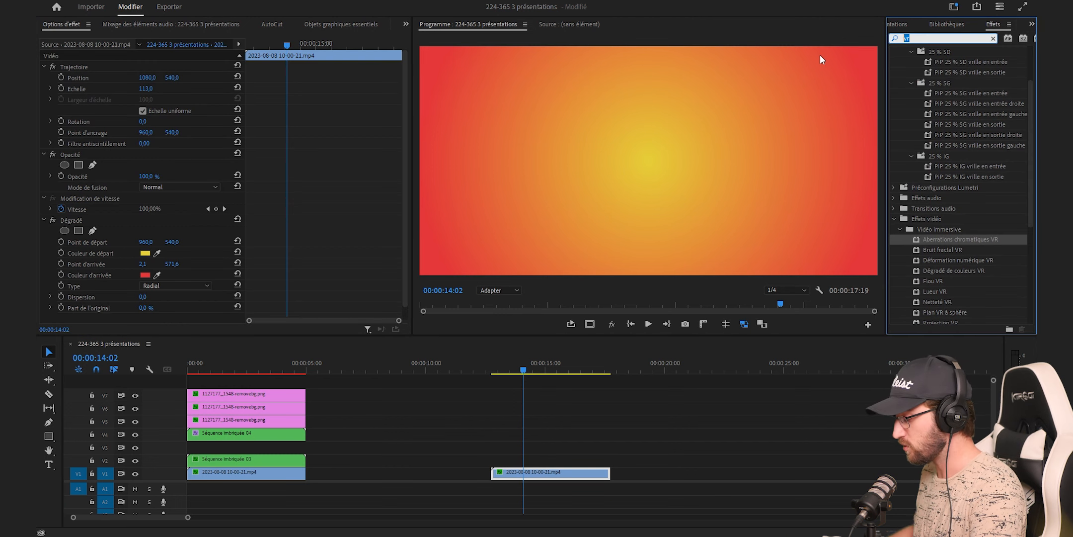
{"action": "type", "text": "lumi"}
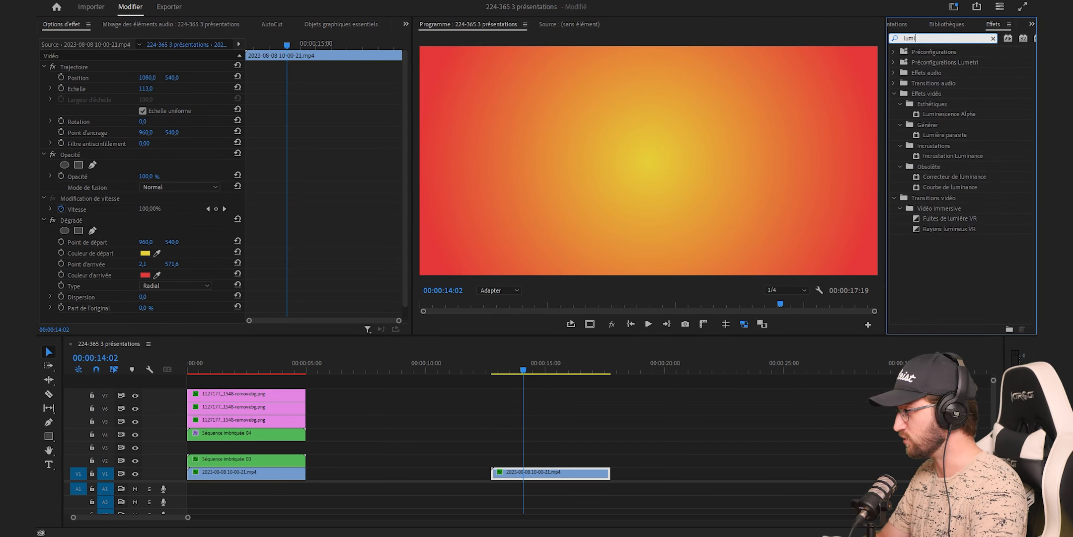
{"action": "left_click_drag", "start_coordinate": [946, 135], "coordinate": [592, 477]}
Step: Set the flare's lens to 105 mm normal and move its light source to the upper-left corner, at about -68, 45
{"action": "left_click", "coordinate": [171, 283]}
{"action": "left_click", "coordinate": [188, 317]}
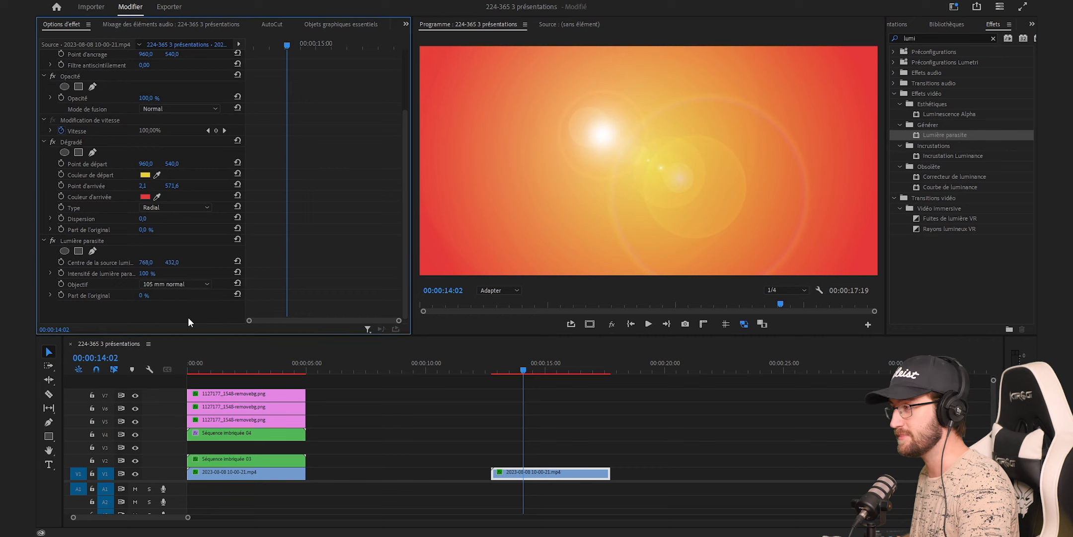
{"action": "left_click", "coordinate": [114, 243]}
{"action": "left_click_drag", "start_coordinate": [603, 135], "coordinate": [402, 41]}
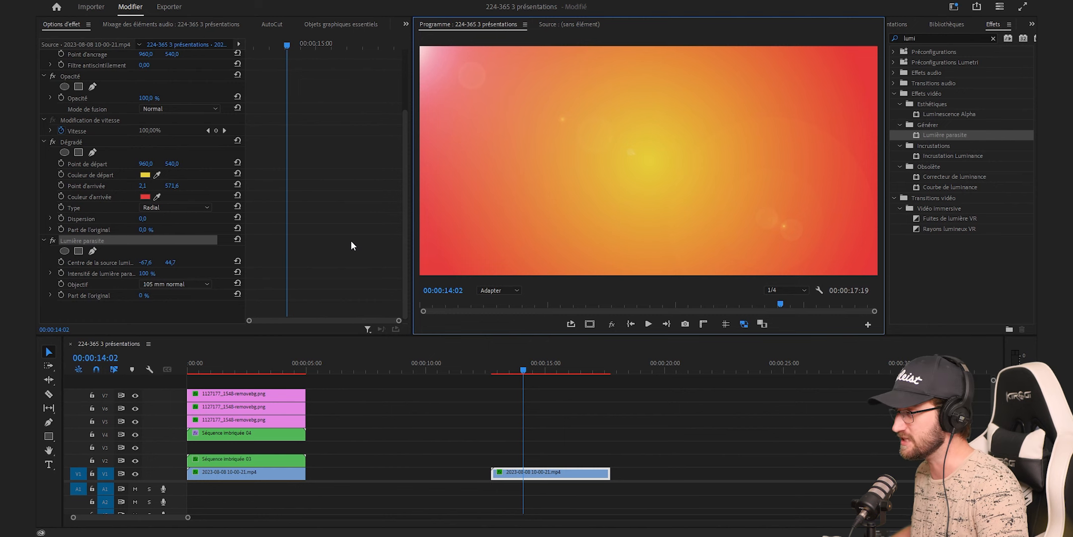
Step: Duplicate the gradient clip onto track V2 and add the Grille effect to the copy
{"action": "left_click_drag", "start_coordinate": [572, 474], "coordinate": [569, 461]}
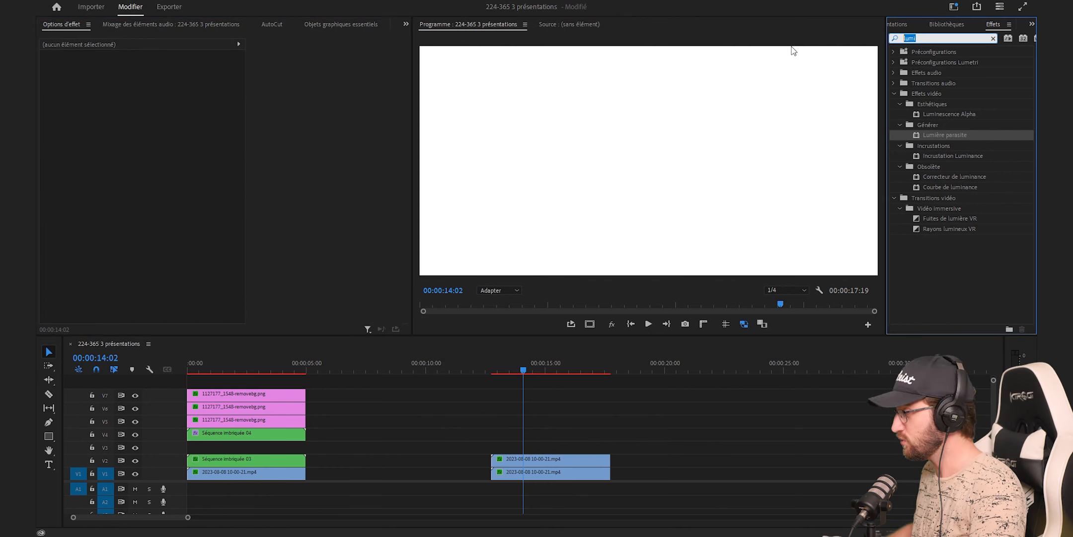
{"action": "type", "text": "grille"}
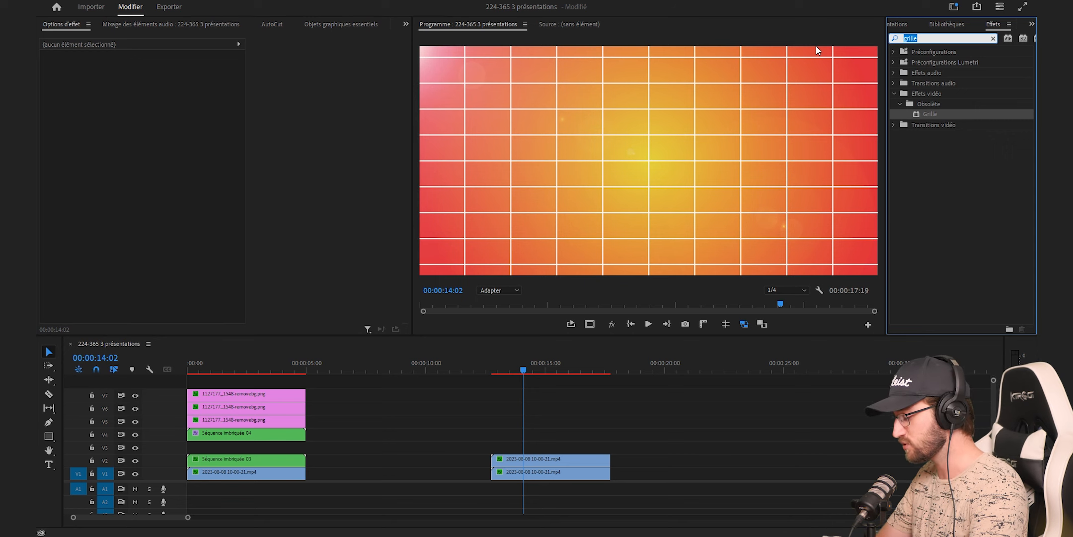
Step: Apply the Turbulences effect to the grid clip on V2 and set its Gain to 1000
{"action": "type", "text": "turb"}
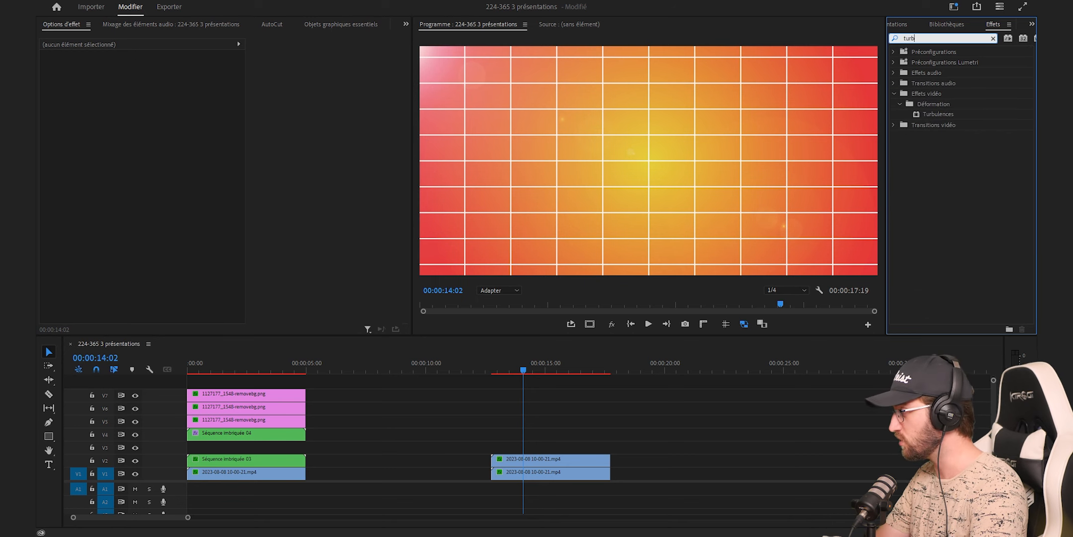
{"action": "left_click_drag", "start_coordinate": [936, 114], "coordinate": [552, 466]}
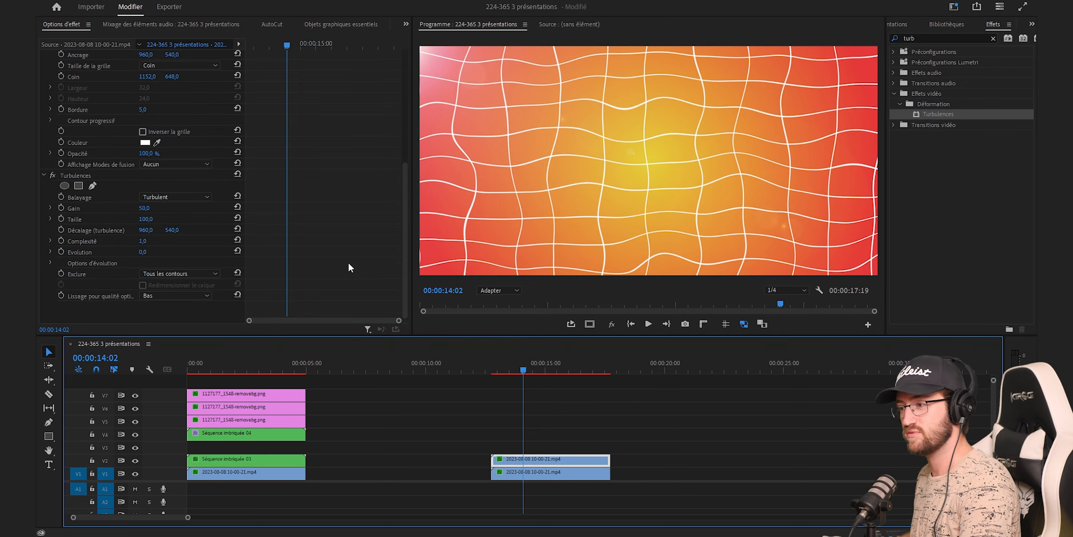
{"action": "left_click", "coordinate": [145, 207]}
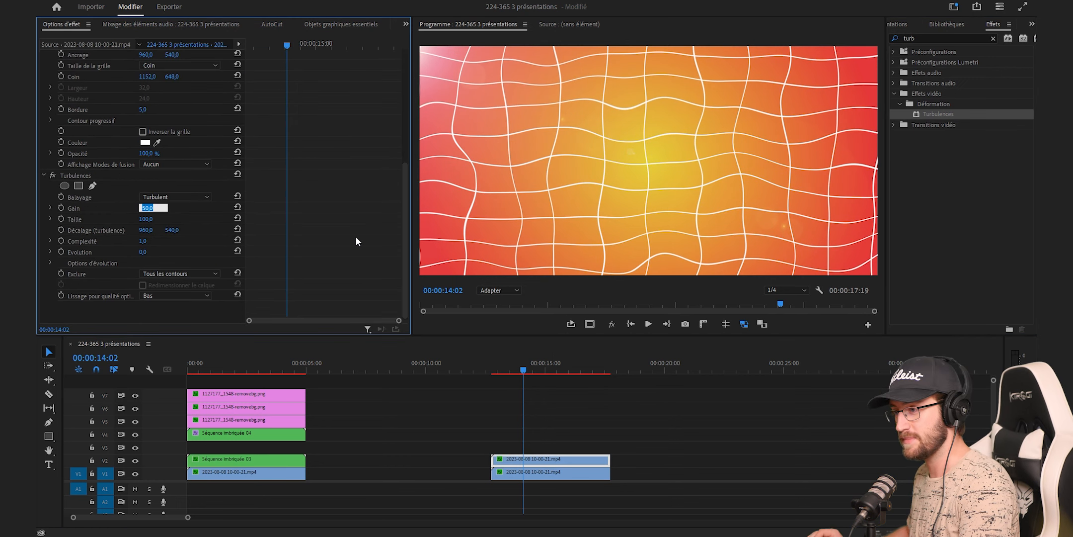
{"action": "type", "text": "1000"}
{"action": "key", "text": "Return"}
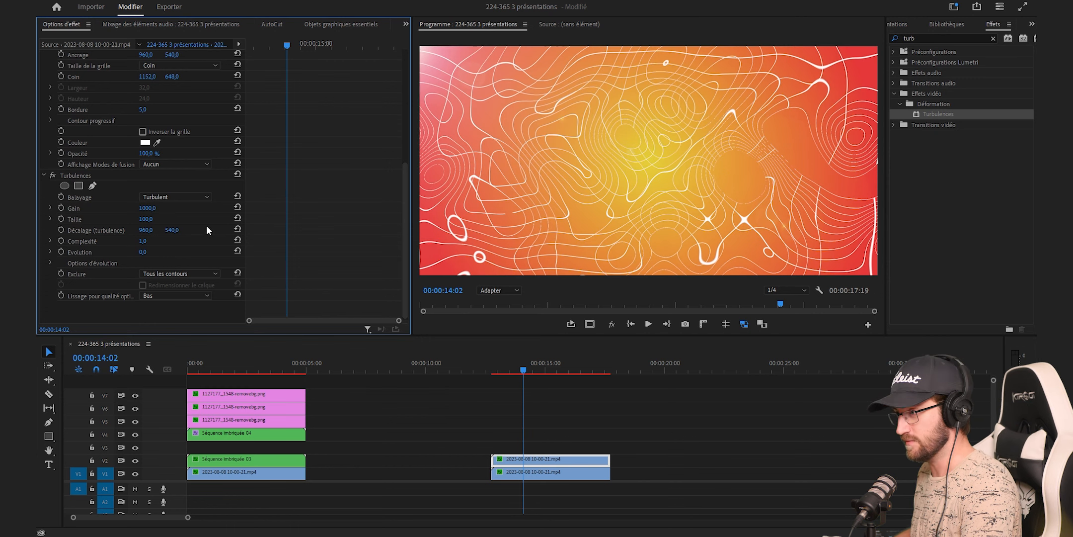
Step: Set the Turbulences effect's Taille to 50 and its Complexité to 10
{"action": "left_click", "coordinate": [161, 218]}
{"action": "type", "text": "50"}
{"action": "key", "text": "Return"}
{"action": "left_click", "coordinate": [151, 244]}
{"action": "type", "text": "10"}
{"action": "key", "text": "Return"}
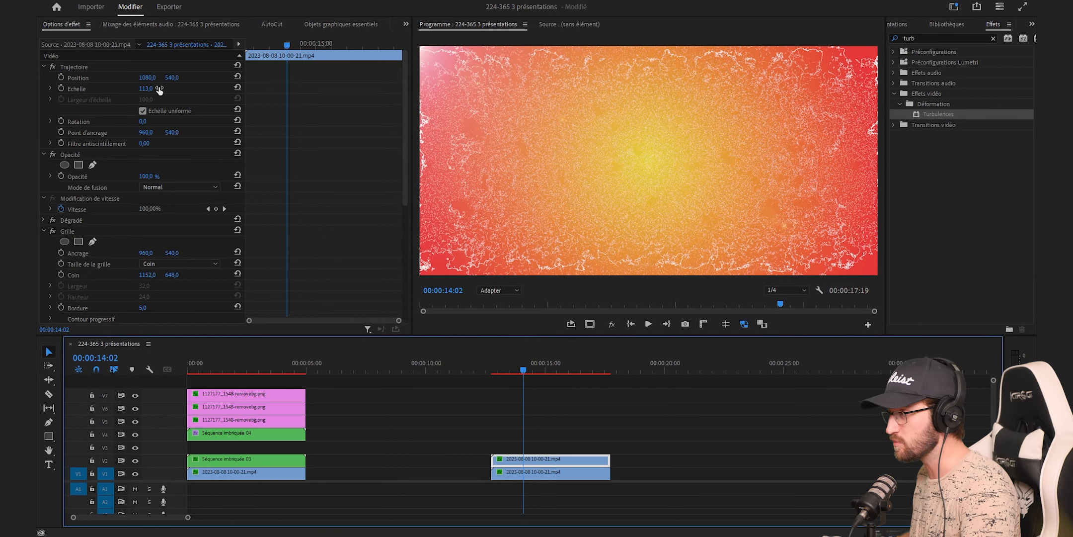
Step: Set the V2 grid clip's scale to 150
{"action": "left_click", "coordinate": [159, 89]}
{"action": "type", "text": "150"}
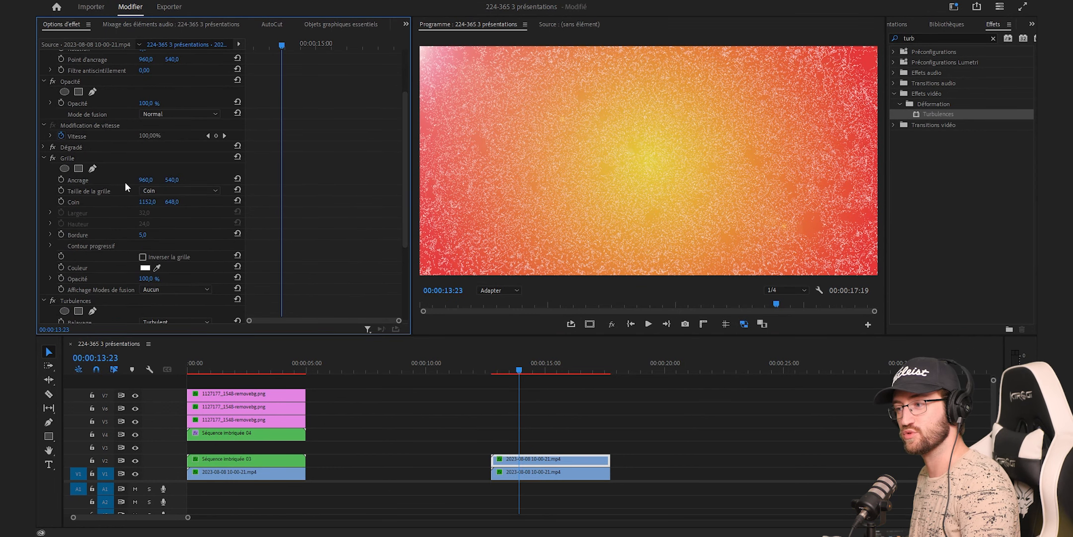
Step: Switch the Grille effect's size mode to Curseur de largeur and increase its width
{"action": "left_click", "coordinate": [178, 190]}
{"action": "left_click", "coordinate": [184, 213]}
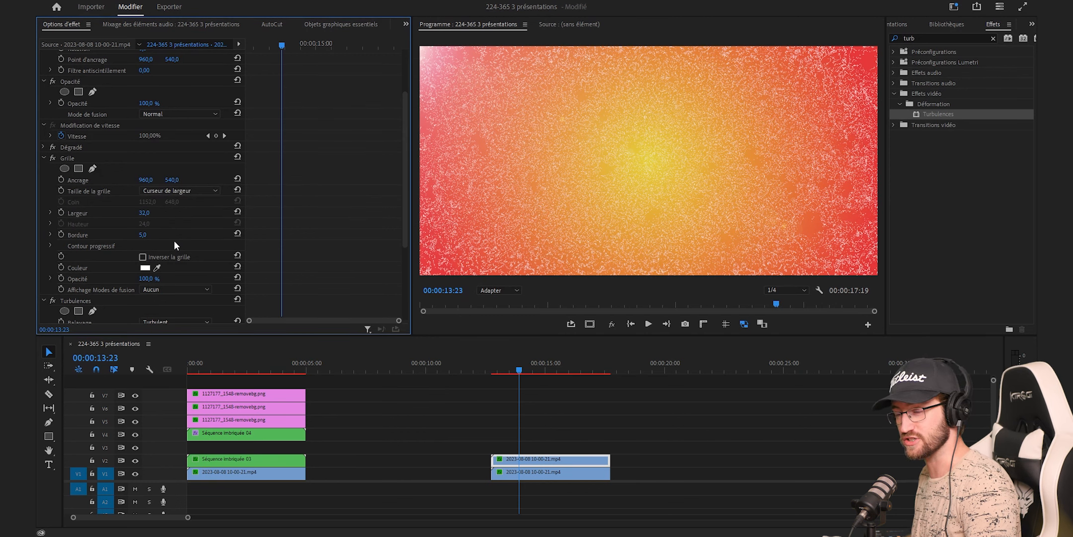
{"action": "left_click_drag", "start_coordinate": [145, 213], "coordinate": [348, 212]}
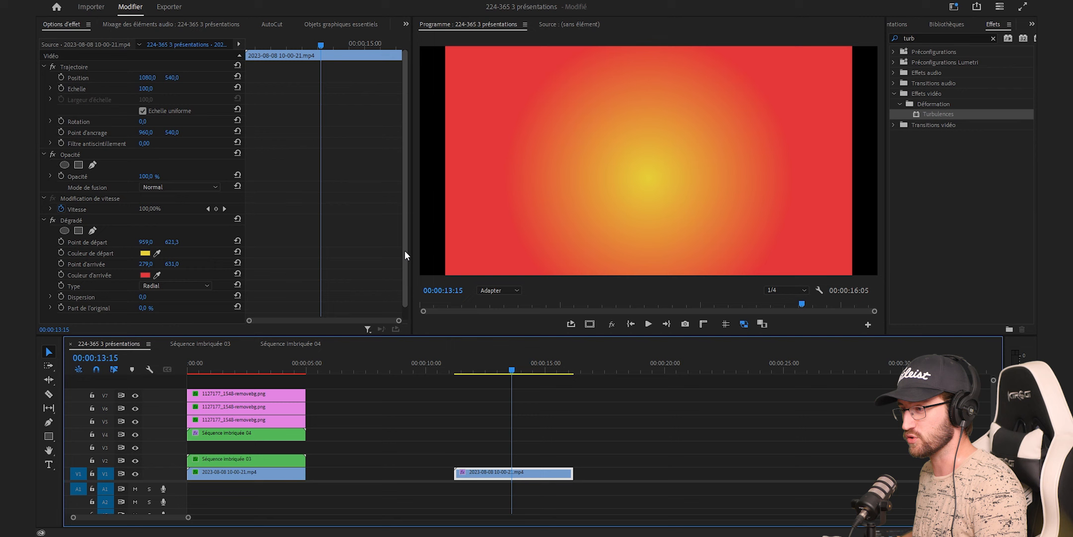
Step: Turn off uniform scaling on the gradient clip and set its scale height to 15 and width to 50
{"action": "left_click", "coordinate": [142, 113]}
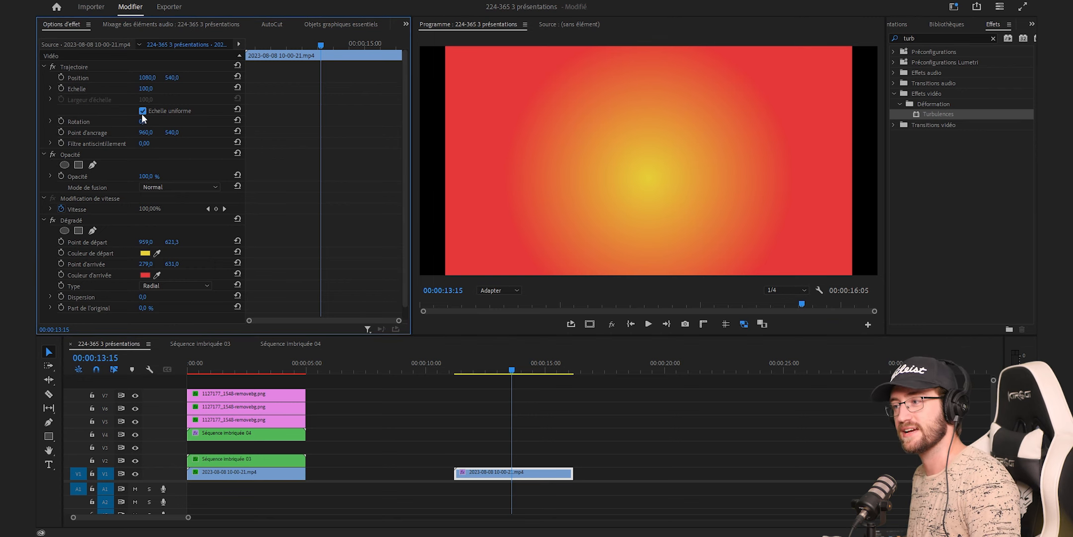
{"action": "type", "text": "15"}
{"action": "key", "text": "Tab"}
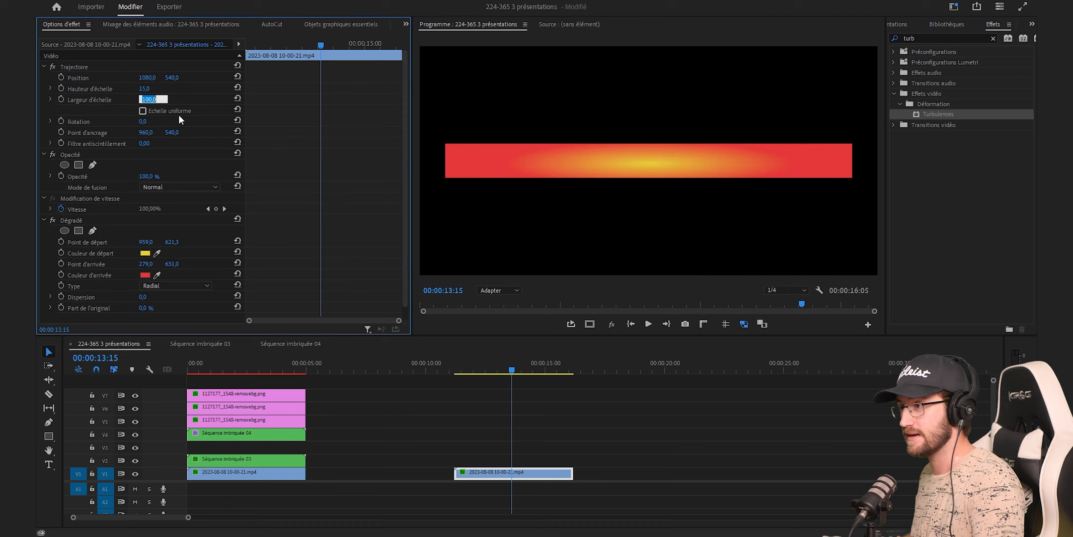
{"action": "type", "text": "50"}
{"action": "key", "text": "Return"}
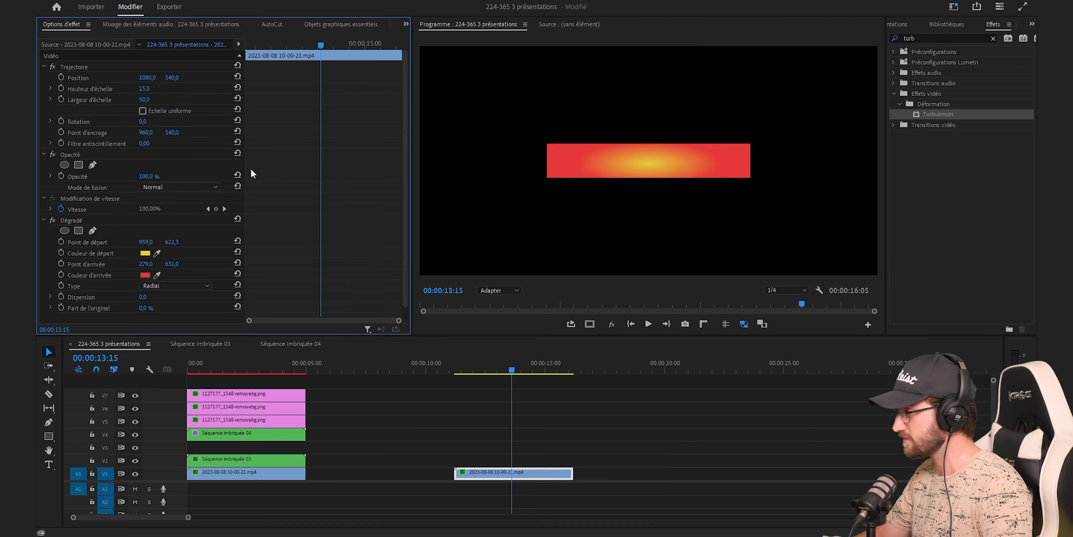
Step: Add an elliptical opacity mask to the gradient bar with an expansion of 300 and a feather of 0
{"action": "left_click", "coordinate": [64, 164]}
{"action": "left_click_drag", "start_coordinate": [587, 162], "coordinate": [518, 162]}
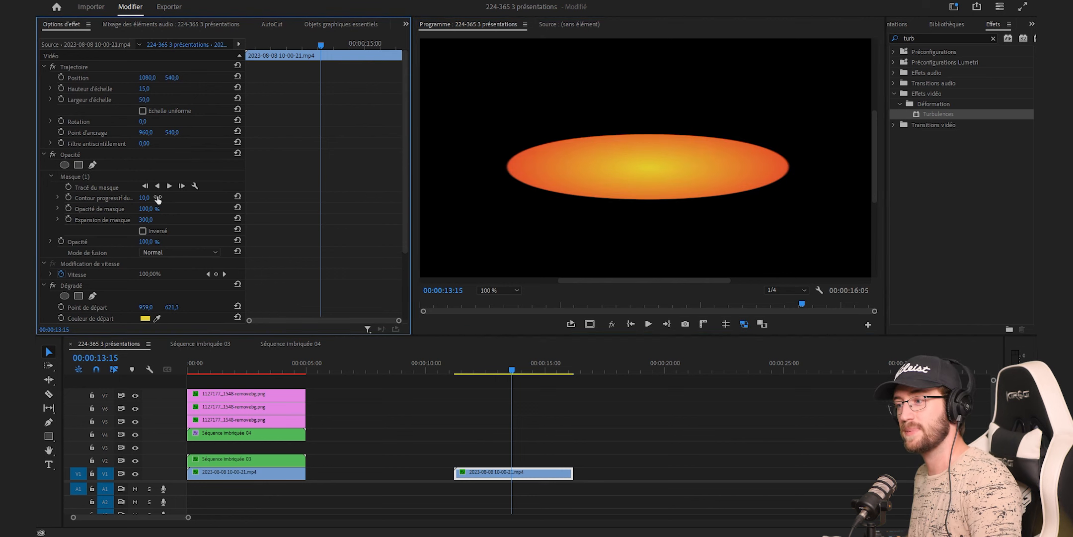
{"action": "left_click_drag", "start_coordinate": [155, 199], "coordinate": [149, 200]}
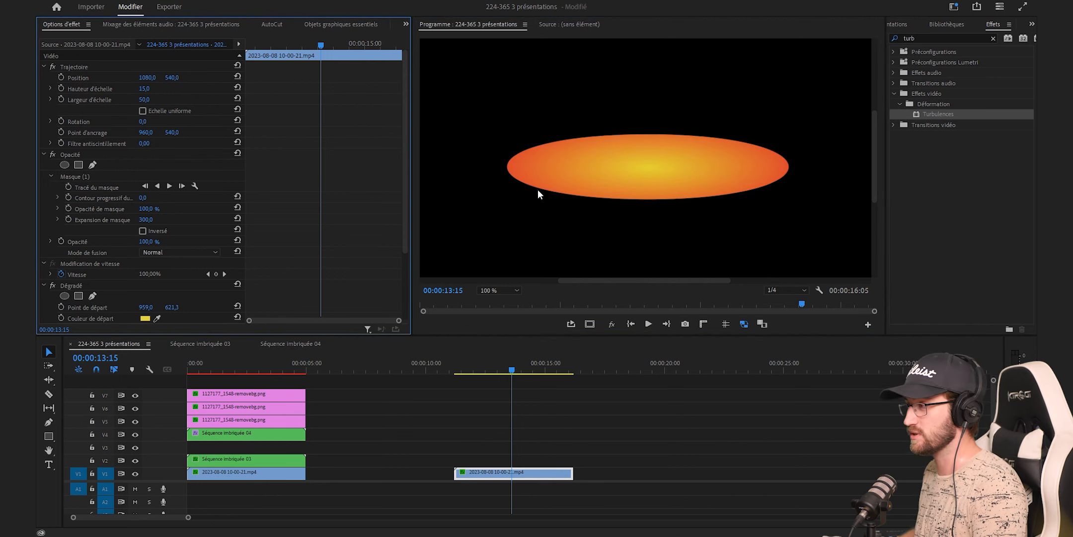
Step: Move the masked ellipse down to a vertical position of 960
{"action": "left_click", "coordinate": [510, 292]}
{"action": "left_click", "coordinate": [497, 304]}
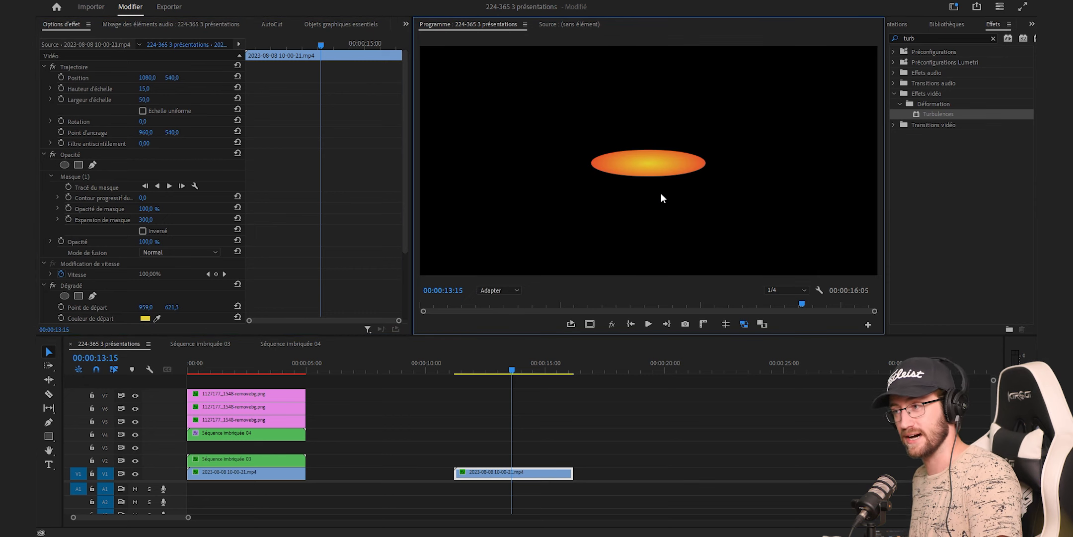
{"action": "left_click_drag", "start_coordinate": [172, 79], "coordinate": [381, 80]}
{"action": "left_click", "coordinate": [512, 434]}
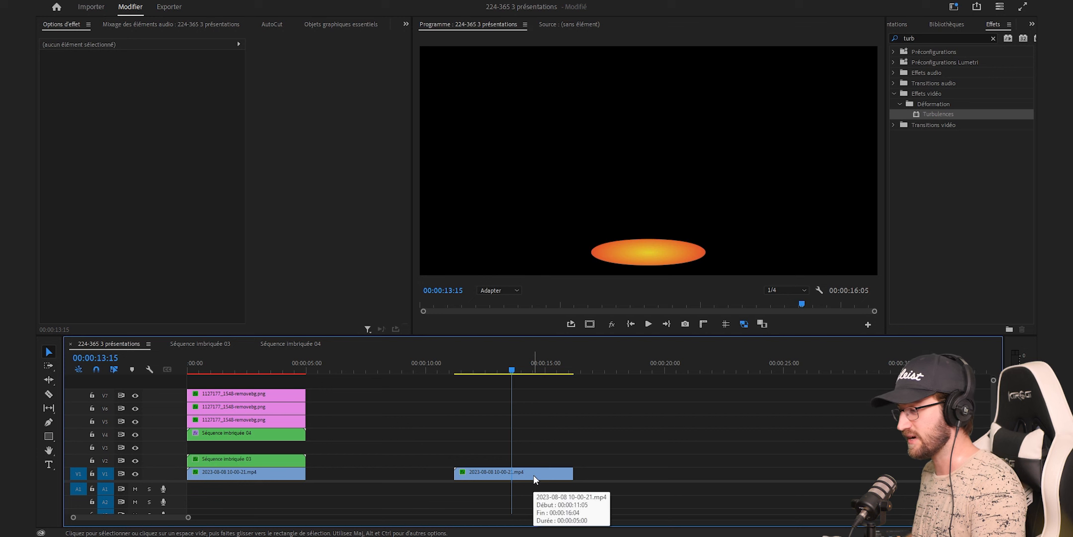
Step: Nest the ellipse clip as a sequence named "socle"
{"action": "right_click", "coordinate": [534, 475]}
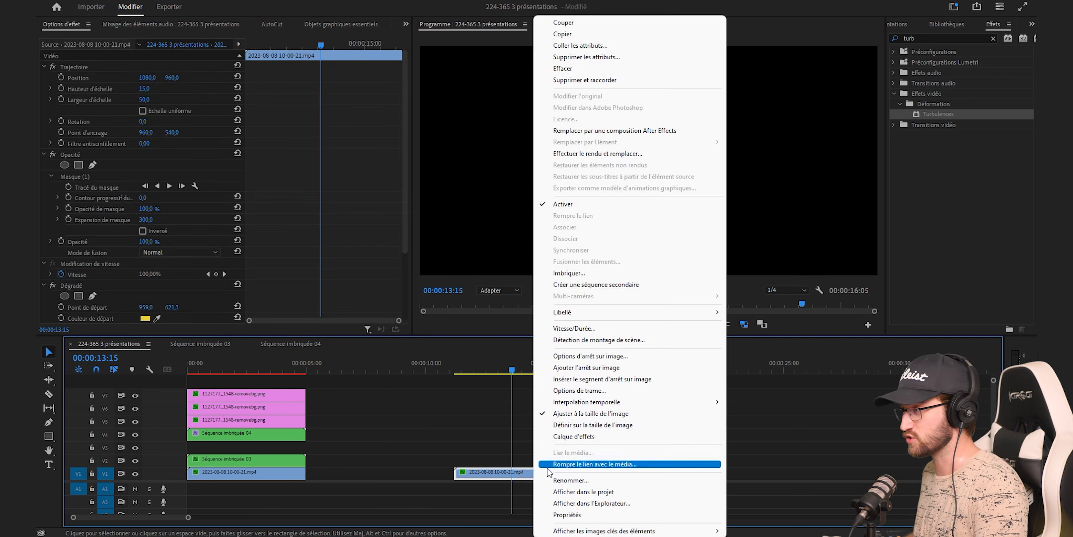
{"action": "left_click", "coordinate": [622, 275]}
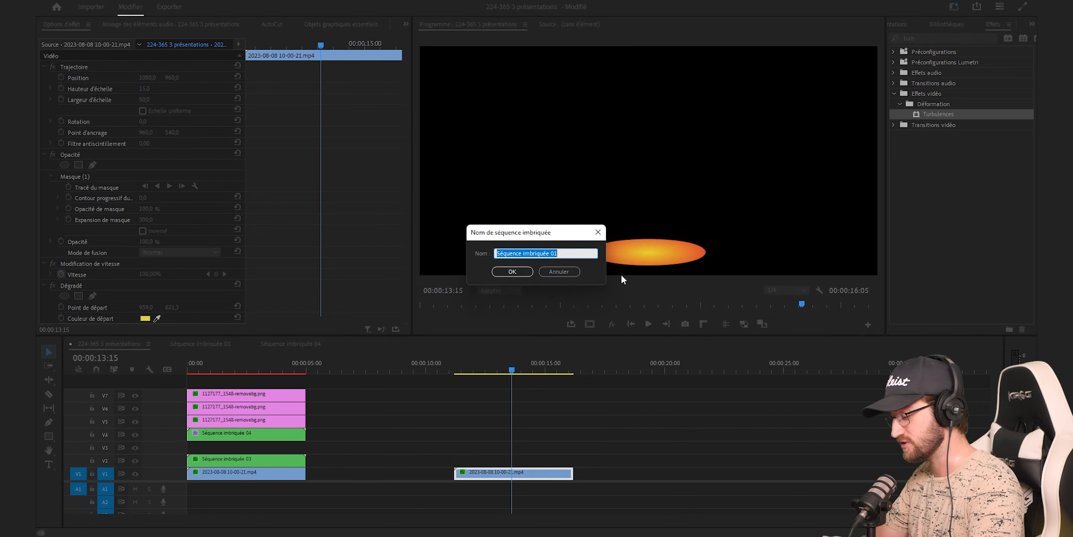
{"action": "type", "text": "socle"}
{"action": "left_click", "coordinate": [512, 272]}
Step: Find the Biseau alpha effect with the search term "biseau" and apply it to the nested "socle" clip
{"action": "left_click", "coordinate": [499, 291]}
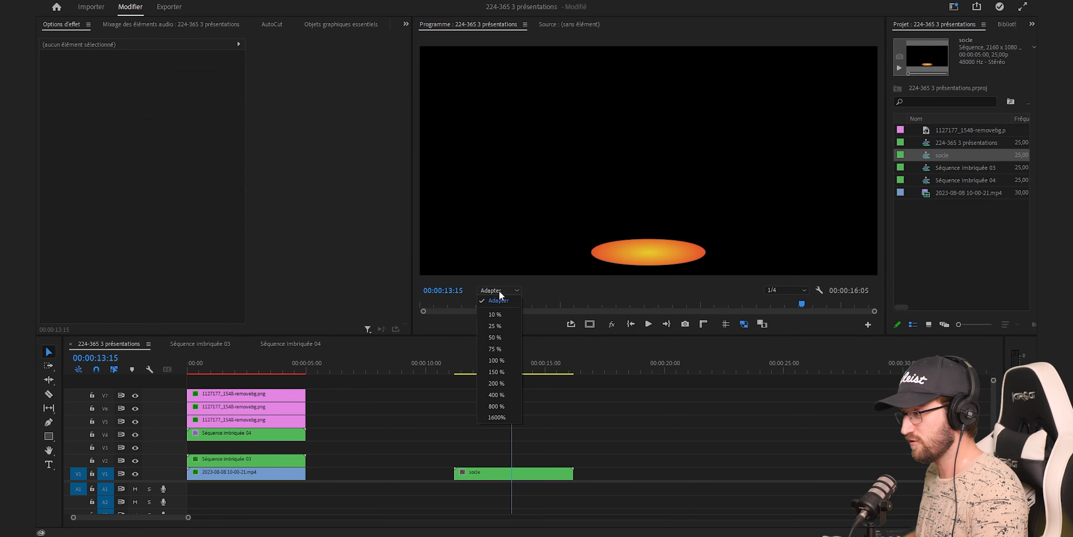
{"action": "left_click", "coordinate": [512, 359]}
{"action": "left_click_drag", "start_coordinate": [873, 160], "coordinate": [804, 233]}
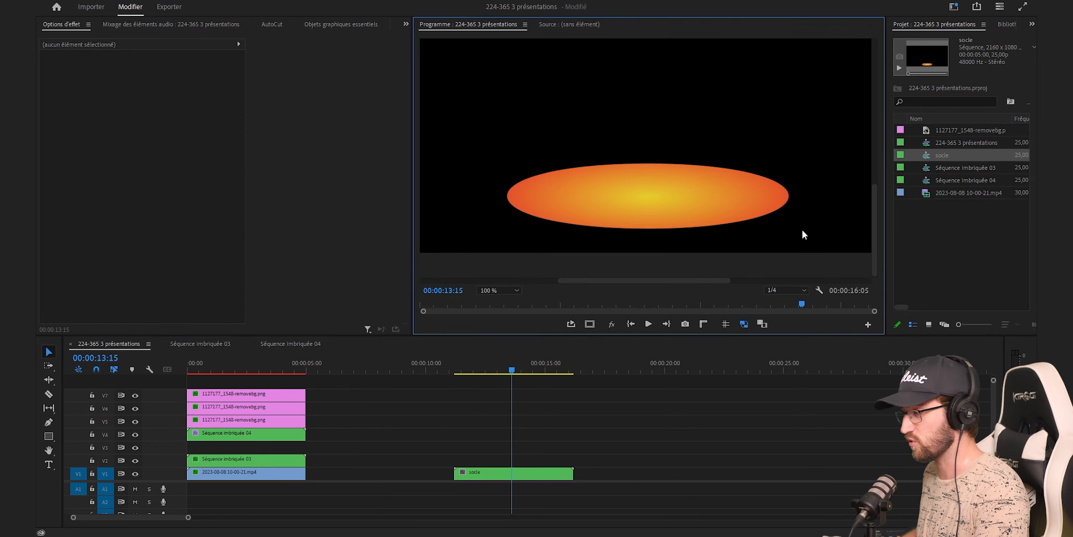
{"action": "key", "text": "shift+7"}
{"action": "left_click_drag", "start_coordinate": [986, 37], "coordinate": [860, 39]}
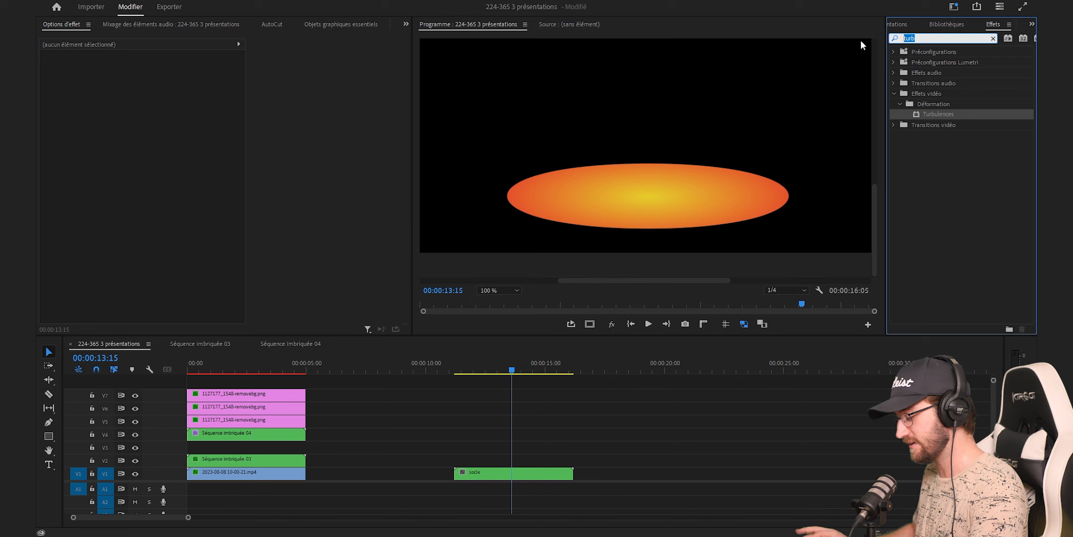
{"action": "type", "text": "biseau"}
{"action": "left_click_drag", "start_coordinate": [943, 144], "coordinate": [549, 473]}
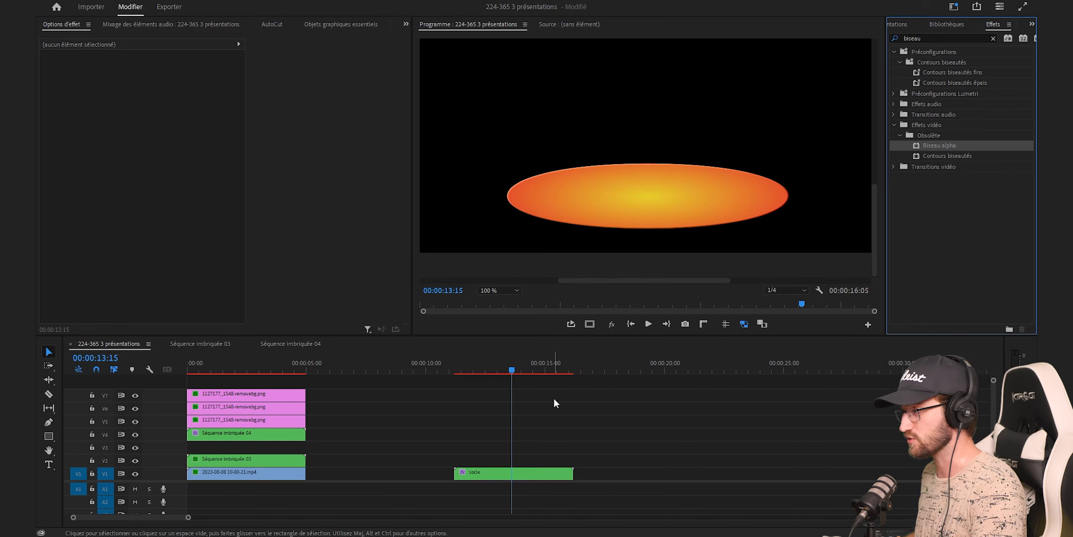
Step: Set the alpha bevel's thickness to 10, its light angle to 0 and its light intensity to 0.20
{"action": "left_click", "coordinate": [143, 242]}
{"action": "type", "text": "10"}
{"action": "key", "text": "Tab"}
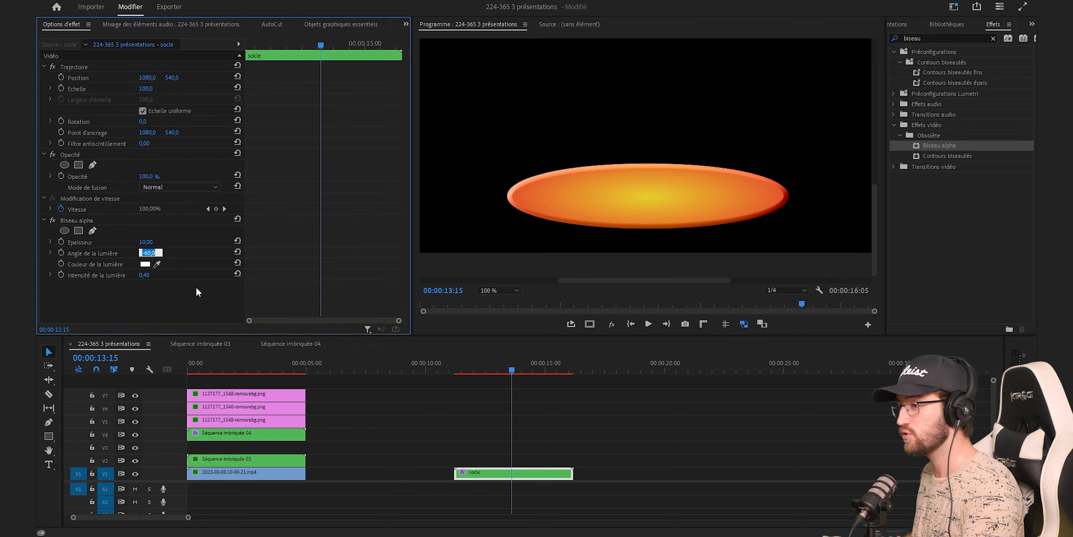
{"action": "type", "text": "0"}
{"action": "key", "text": "Tab"}
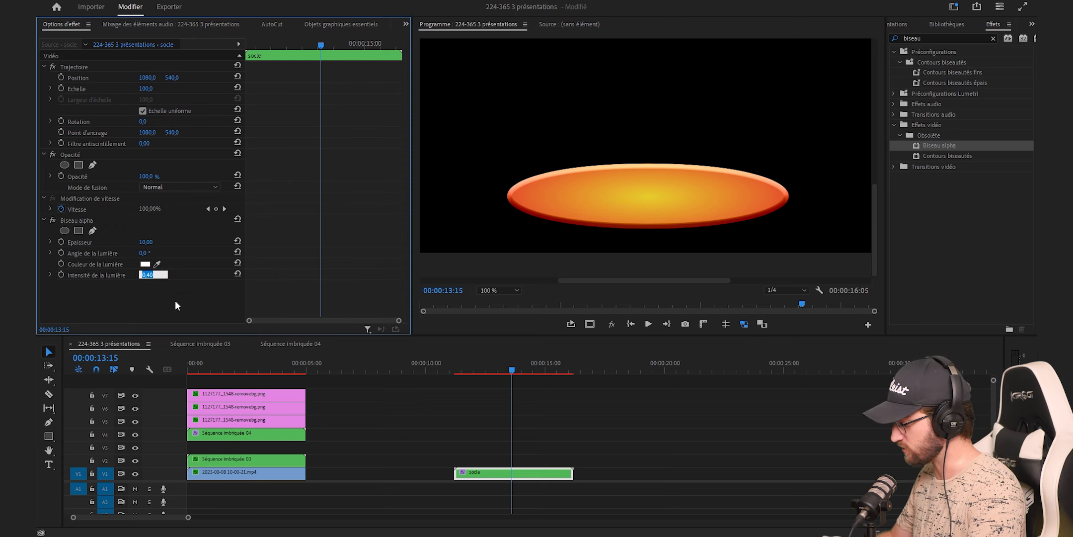
{"action": "key", "text": "Return"}
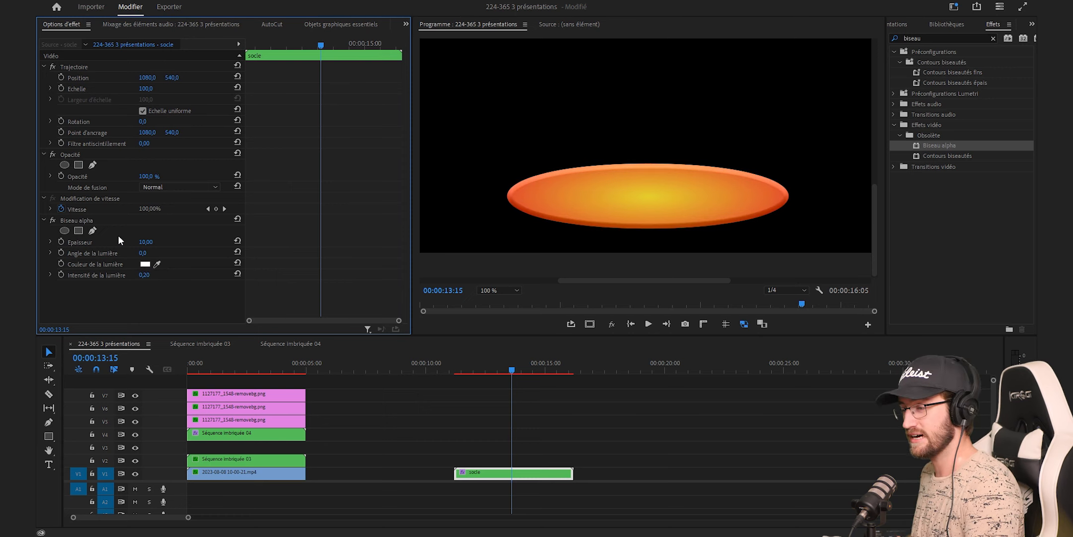
Step: Draw a freeform mask on the Biseau alpha effect around the ellipse's lower half, limiting the bevel to the front edge
{"action": "left_click", "coordinate": [93, 231]}
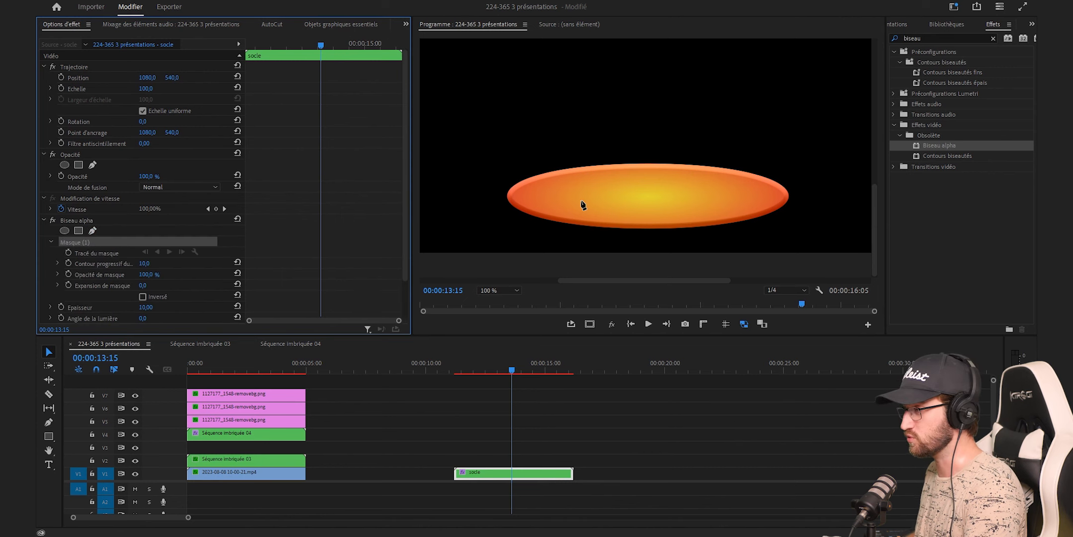
{"action": "left_click", "coordinate": [472, 198]}
{"action": "left_click", "coordinate": [831, 197]}
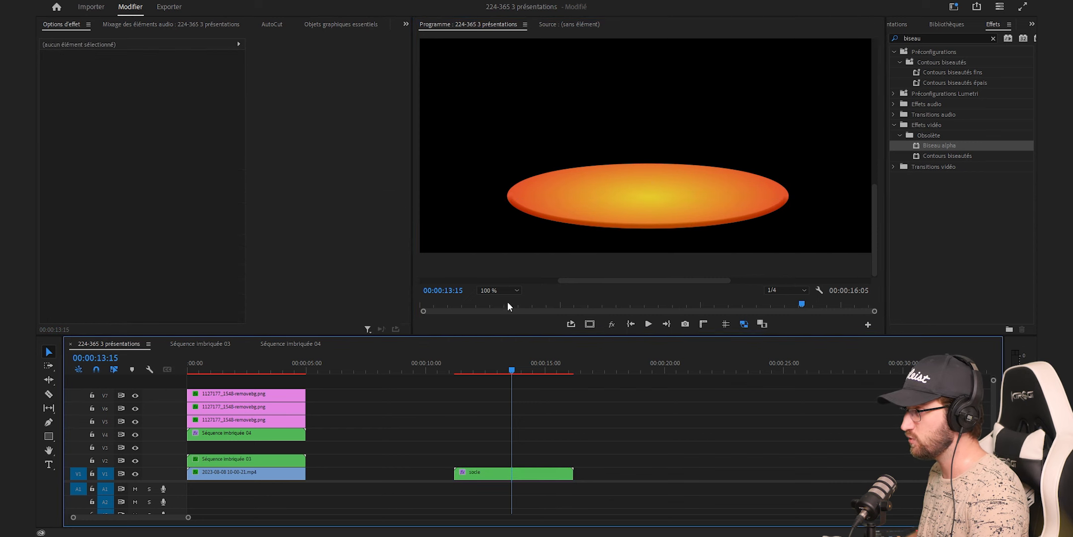
{"action": "left_click", "coordinate": [508, 293]}
{"action": "left_click", "coordinate": [511, 305]}
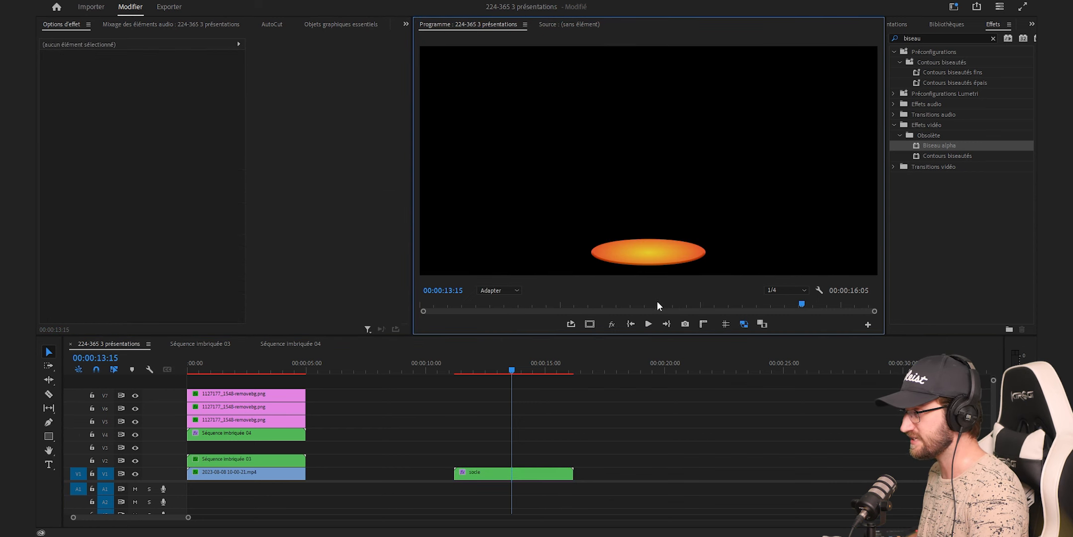